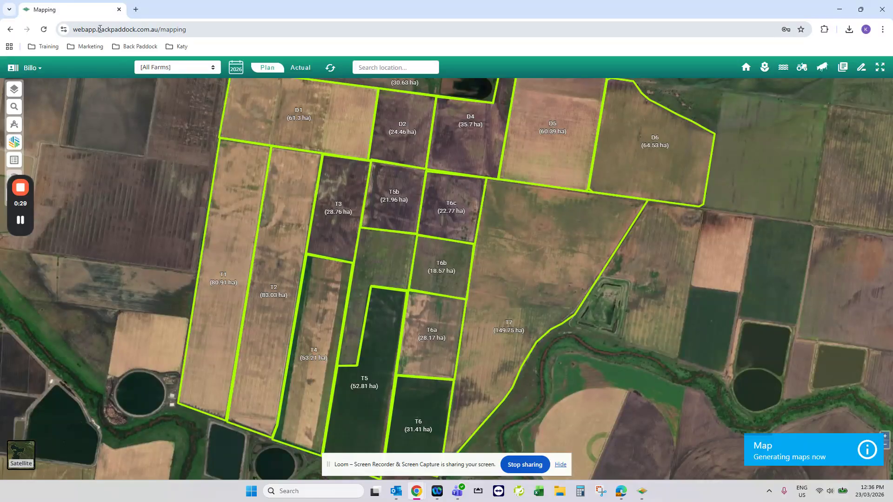
Frame the satellite map so that all of the Billo farm's paddocks fit in view.
click(39, 69)
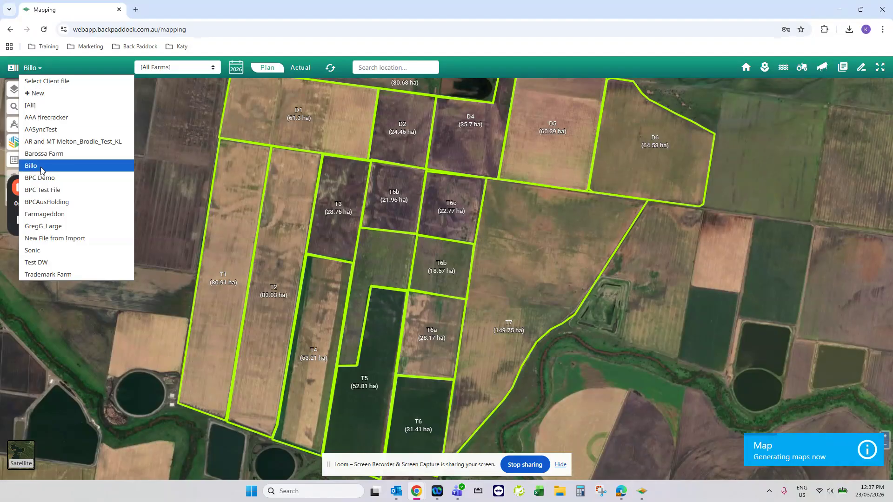
click(647, 238)
scroll(648, 239, down, 1)
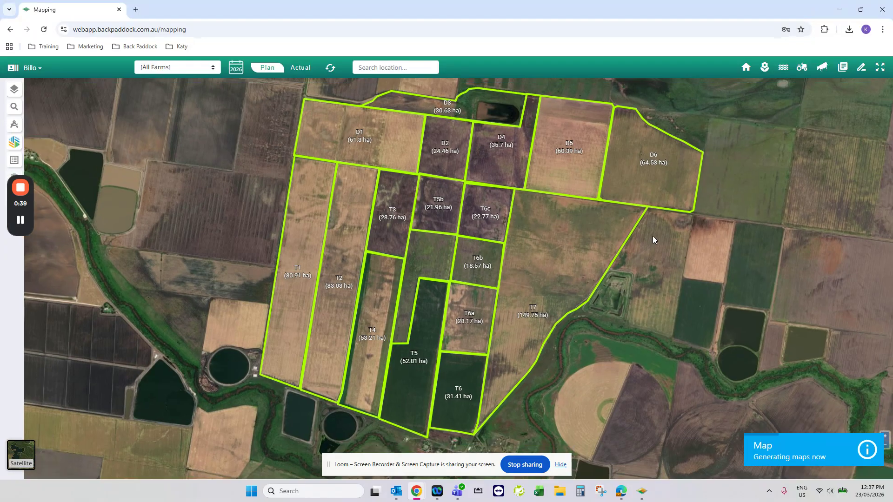
drag(623, 323, 634, 292)
scroll(416, 267, down, 1)
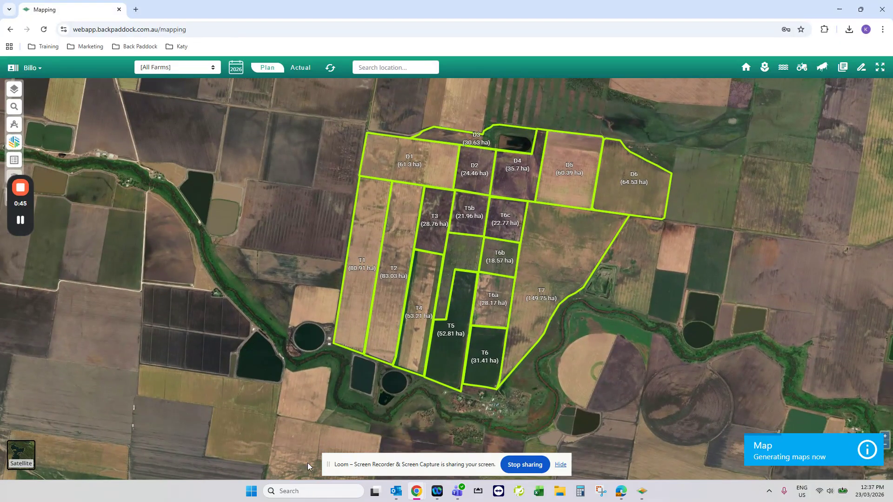
drag(377, 465, 87, 443)
scroll(716, 291, up, 3)
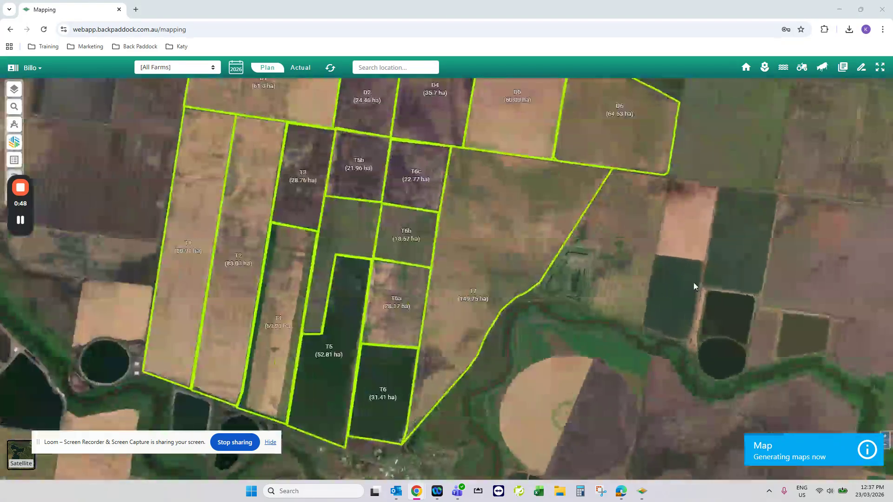
scroll(682, 288, down, 1)
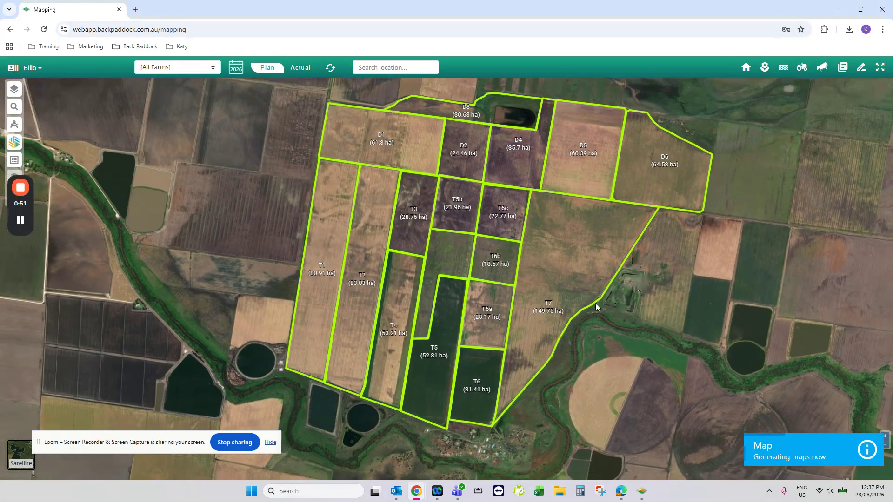
Save the displayed paddock map as a PNG image named "a name" in the Downloads folder.
right_click(674, 272)
click(869, 308)
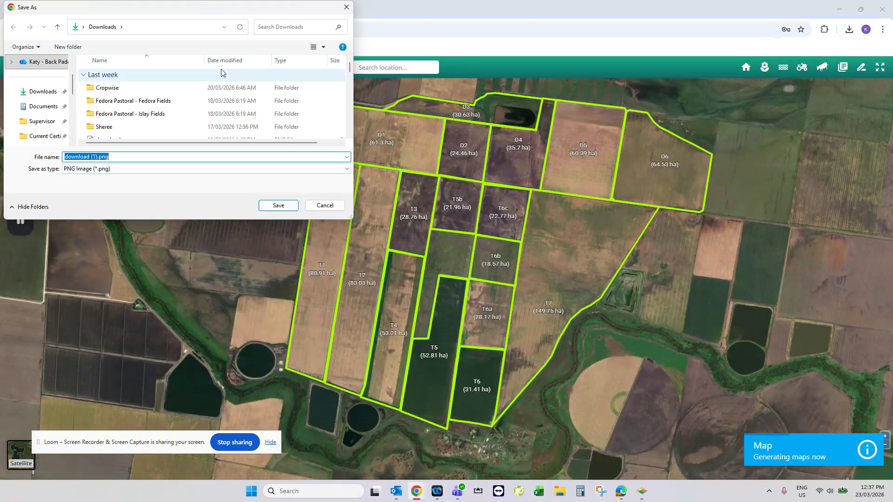
drag(201, 11, 228, 59)
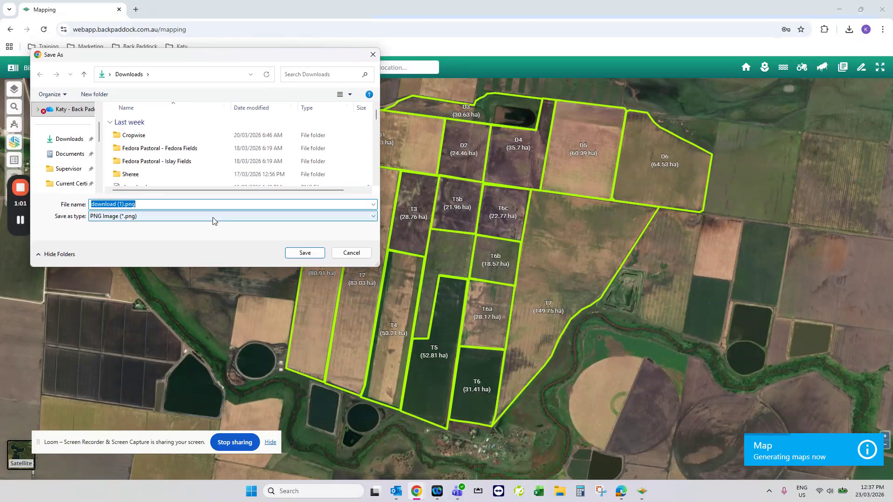
text(a demo)
key(Return)
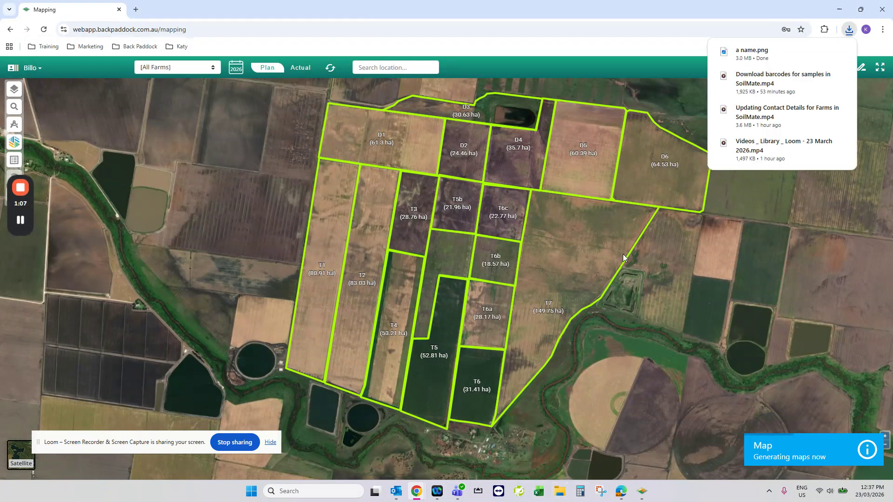
Copy the paddock map image and paste it into a new blank Word document.
right_click(652, 276)
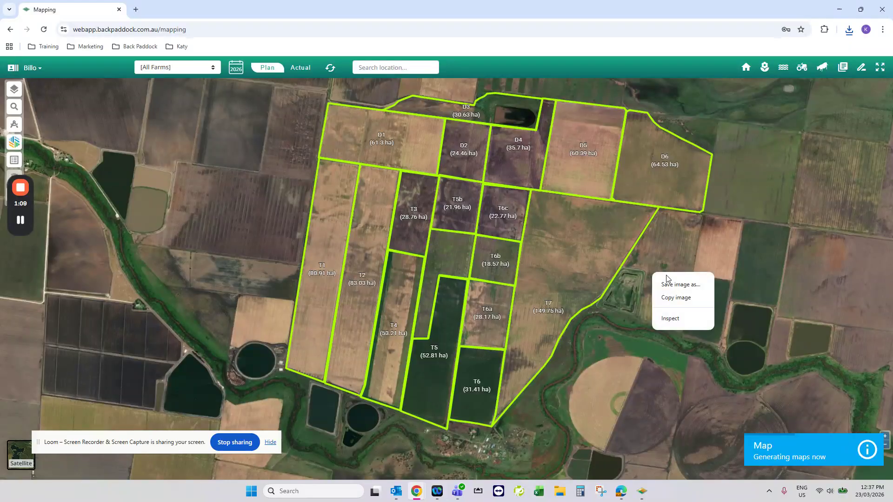
click(675, 299)
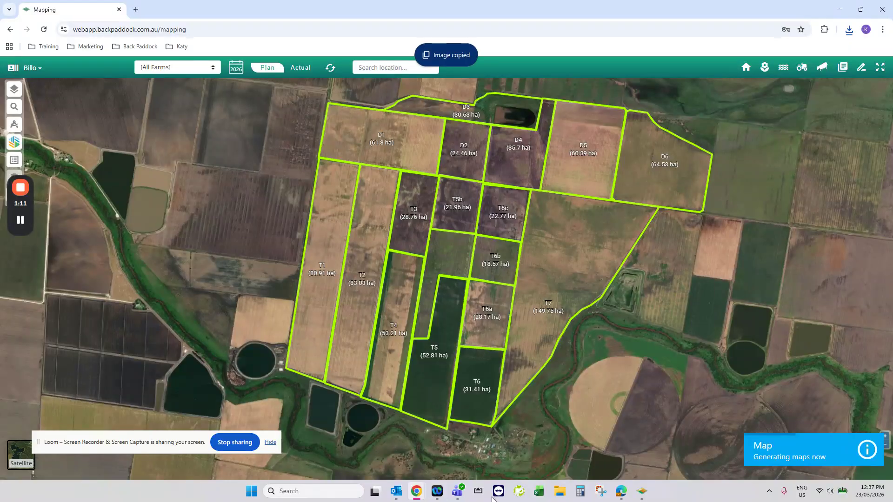
click(326, 493)
text(word)
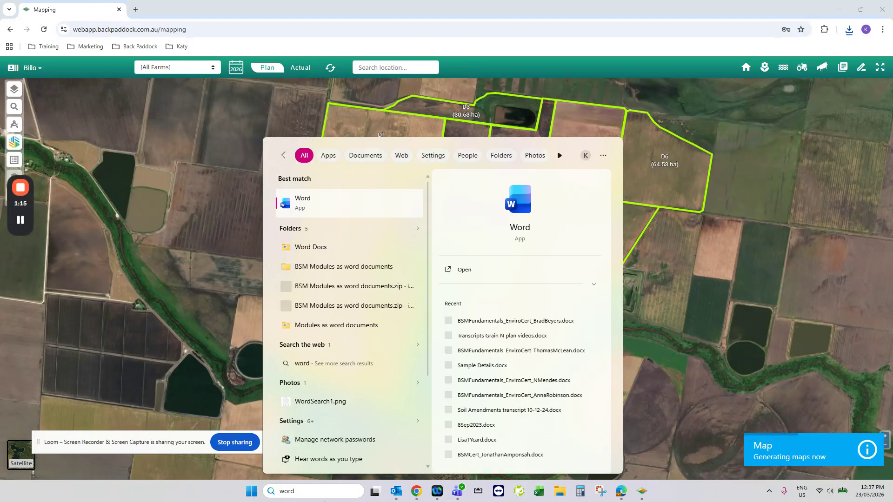
click(396, 209)
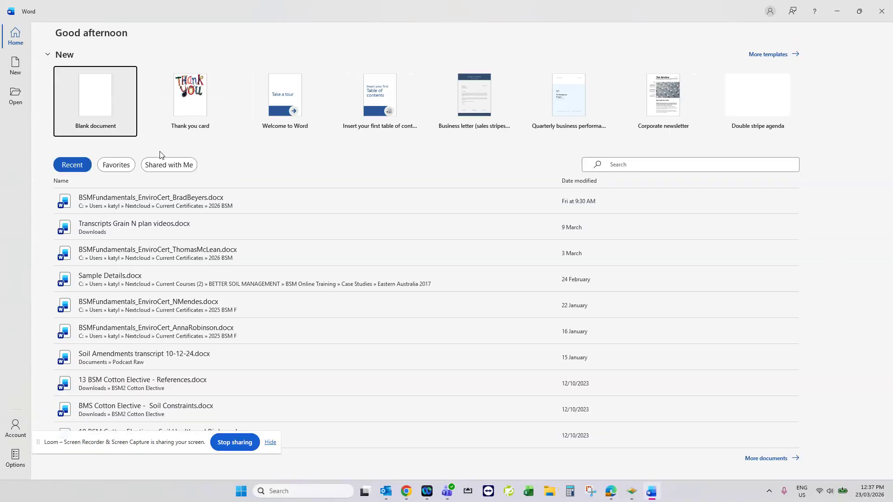
click(108, 112)
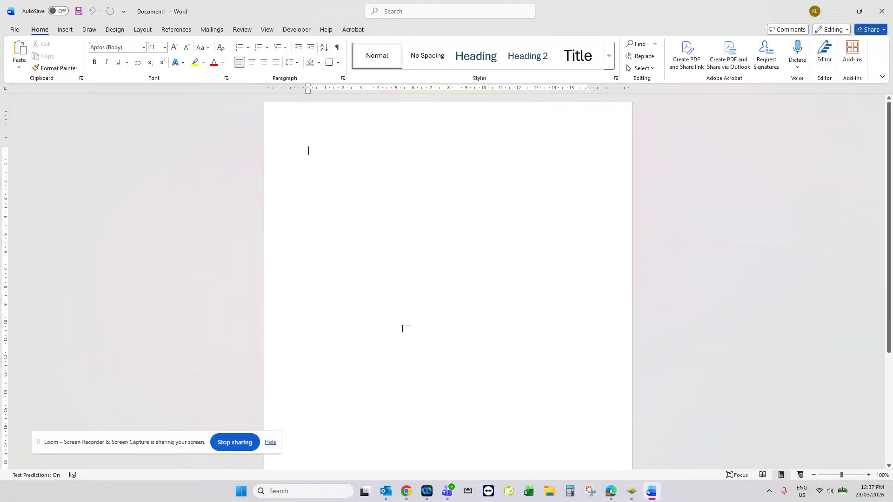
key(ctrl+v)
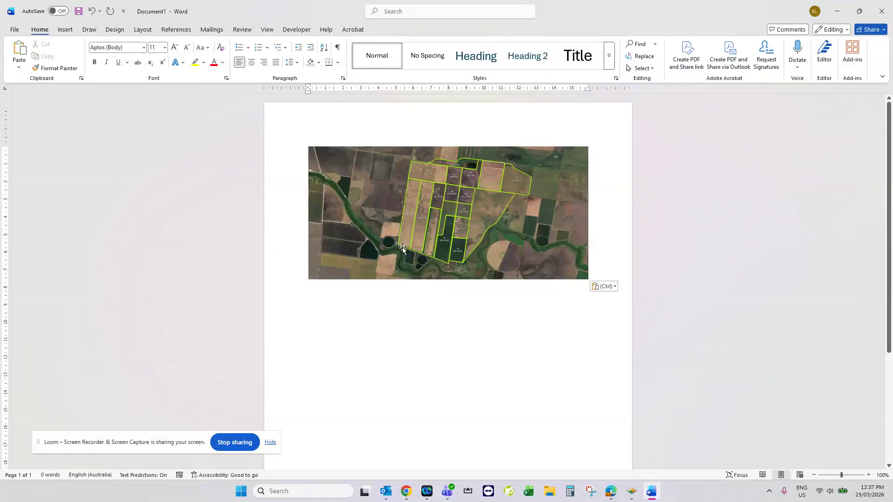
click(512, 253)
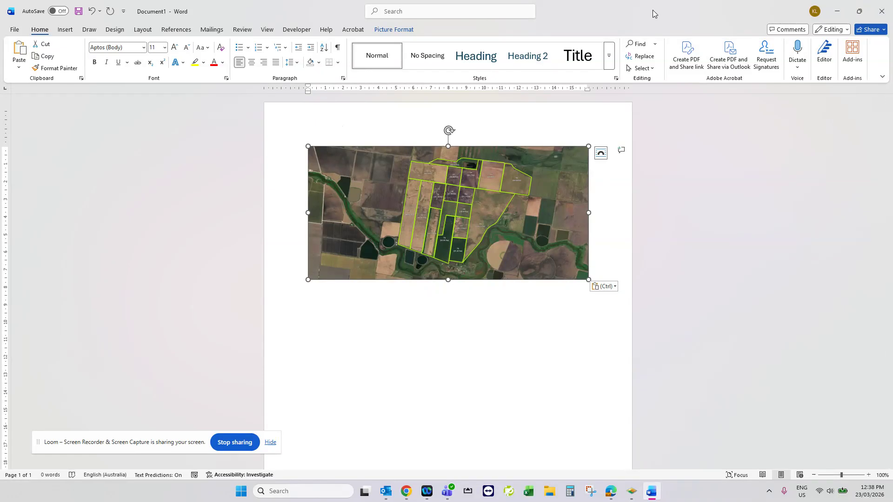
Switch to Back Paddock Adviser Professional, select paddock D2 and open the mapping workspace.
drag(653, 10, 892, 140)
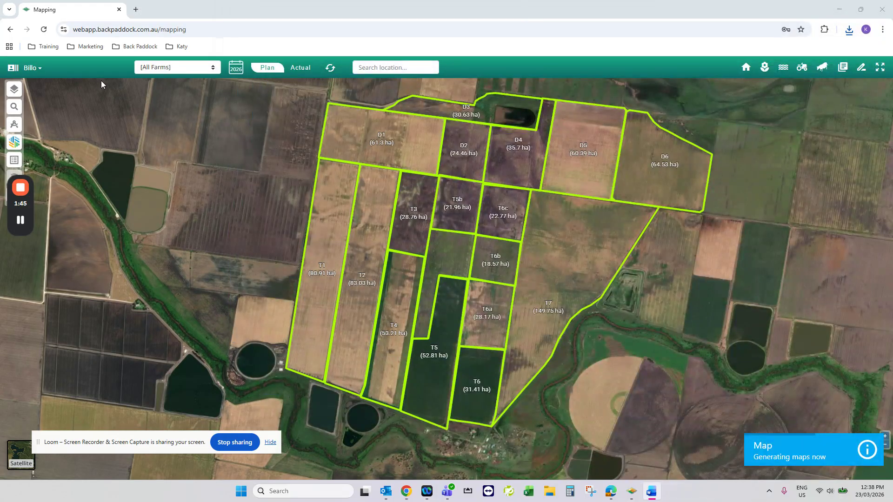
click(840, 13)
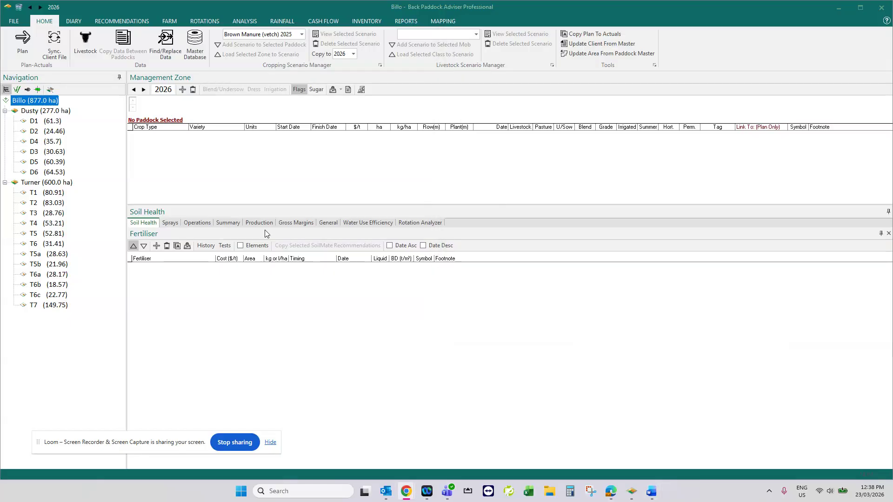
click(33, 131)
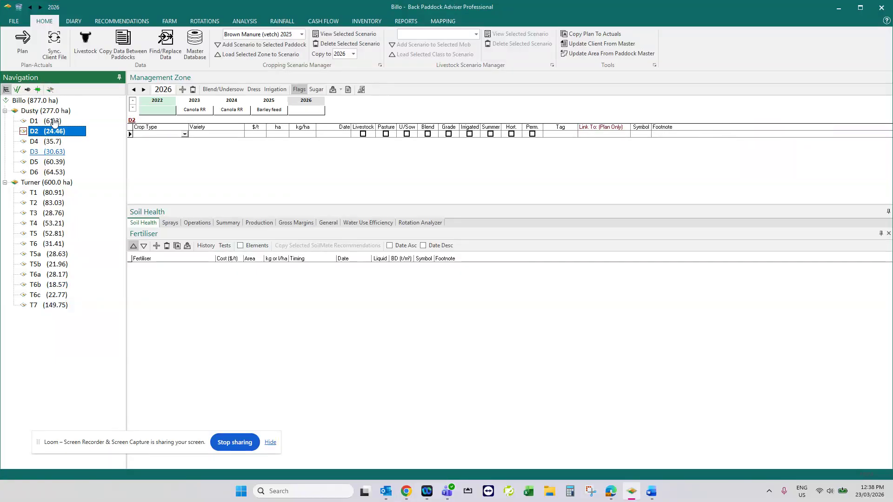
click(448, 23)
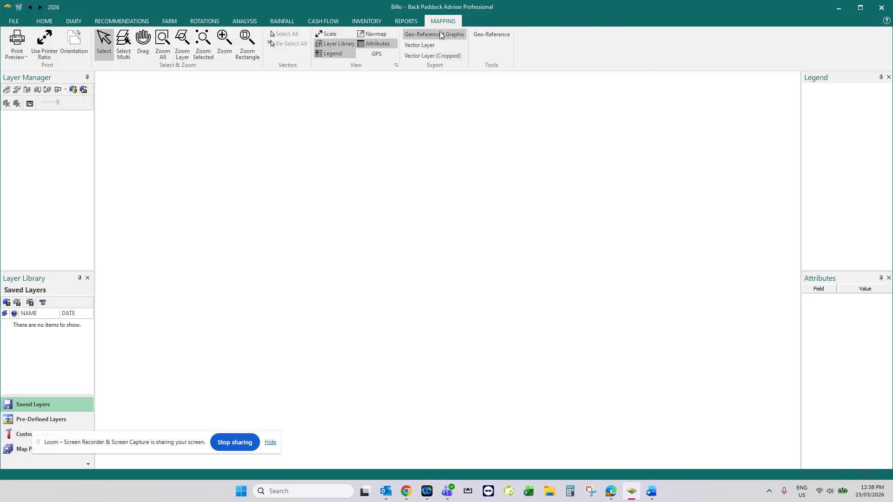
Check the "Enable Mapping - Create, Edit and View" setting in the general mapping options for all files.
click(14, 21)
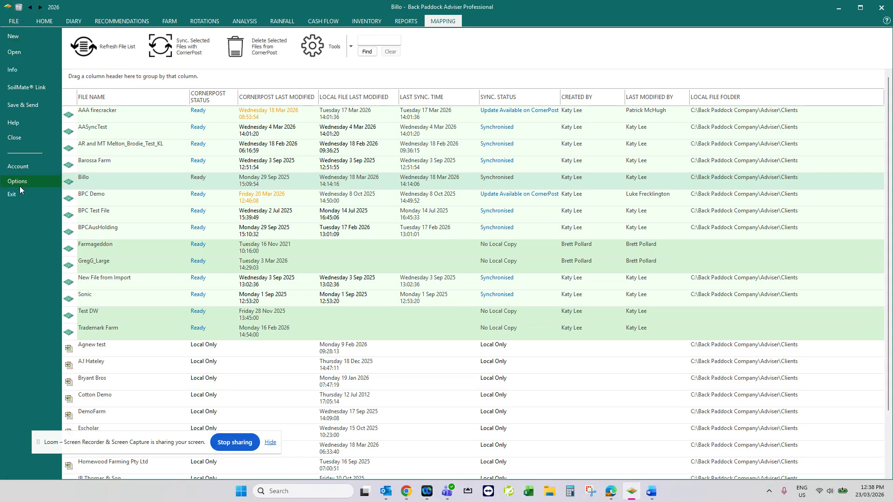
click(19, 186)
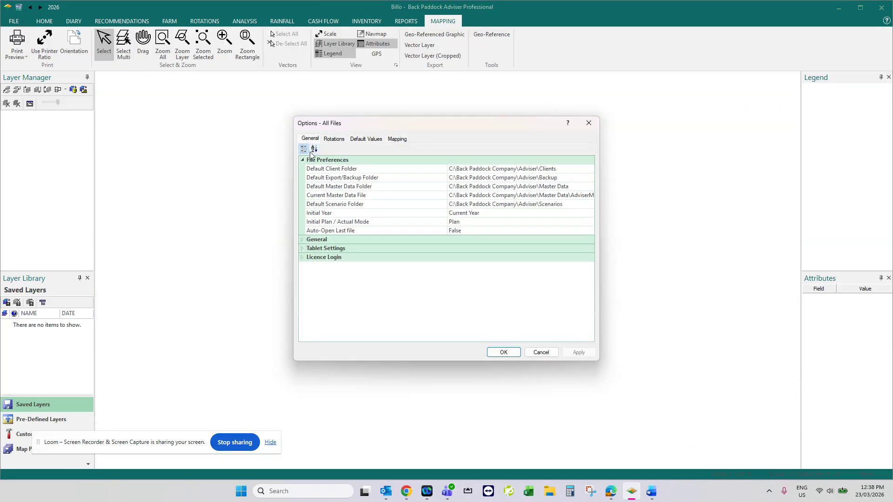
click(399, 139)
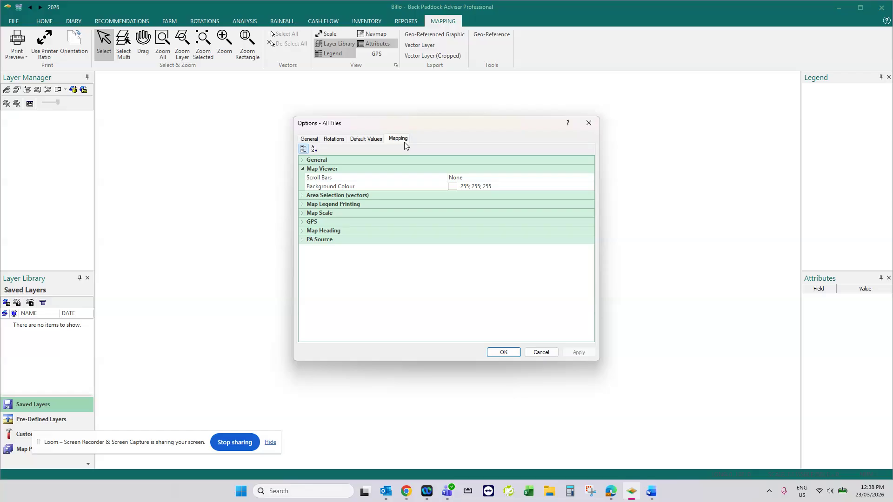
double_click(313, 160)
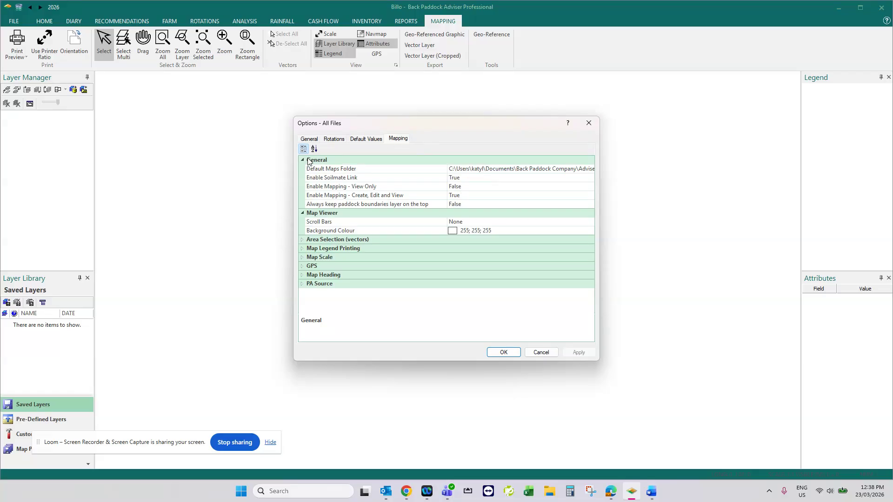
click(402, 196)
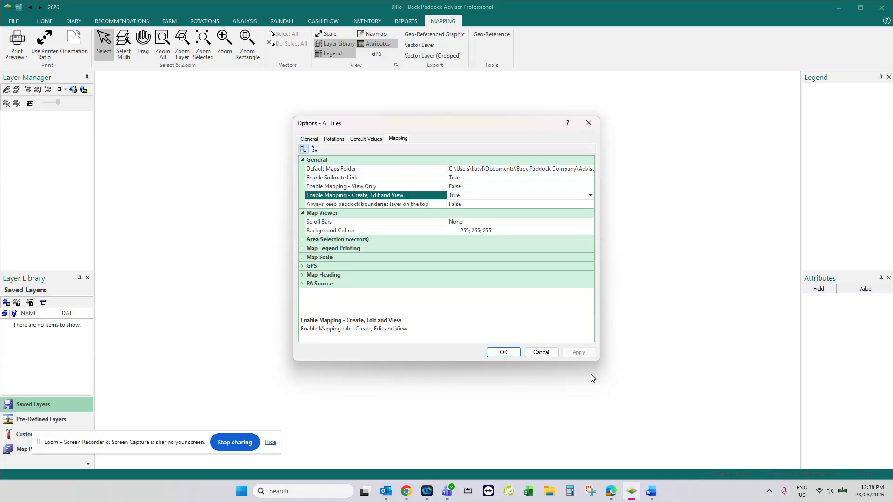
click(590, 124)
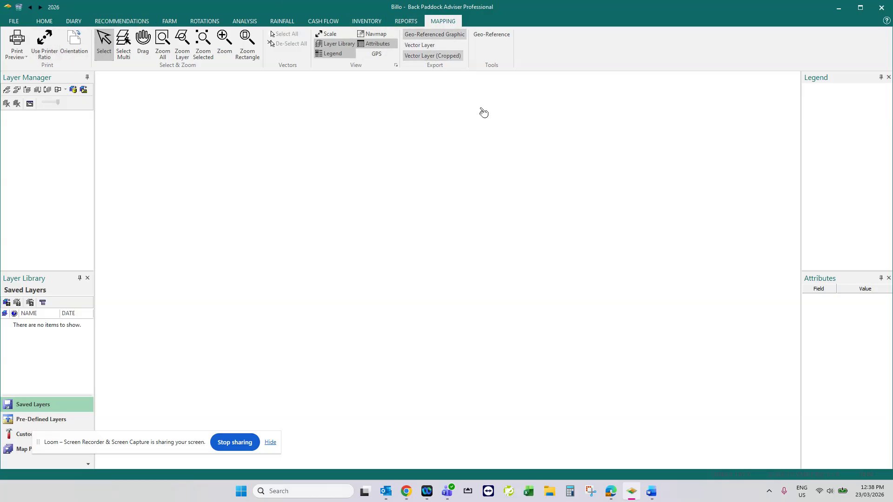
Add the paddock boundaries layer to the map and show the paddock names on it.
click(57, 91)
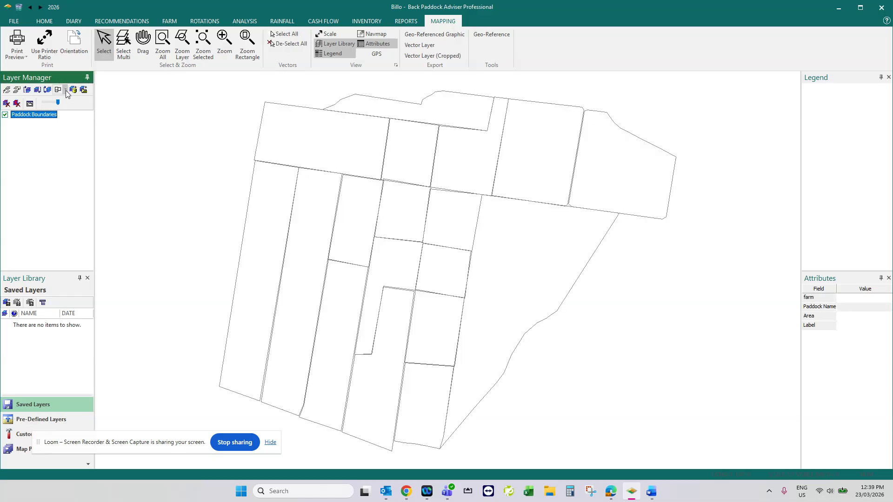
click(67, 93)
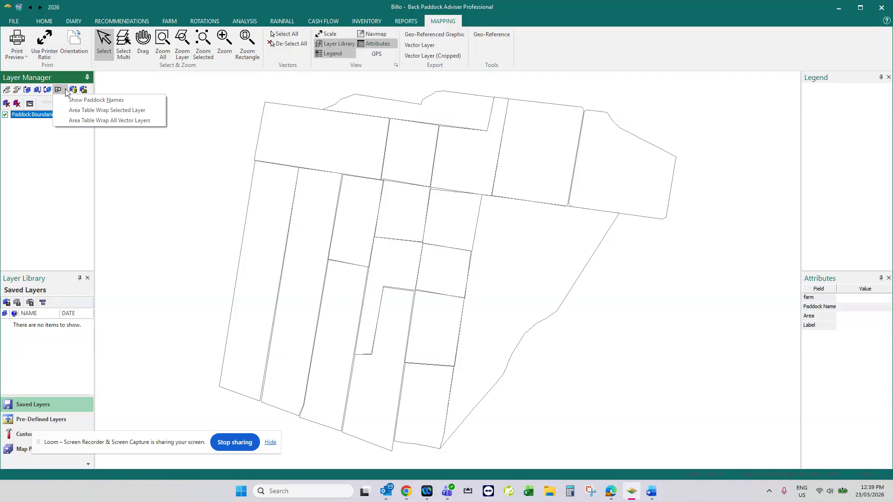
click(76, 103)
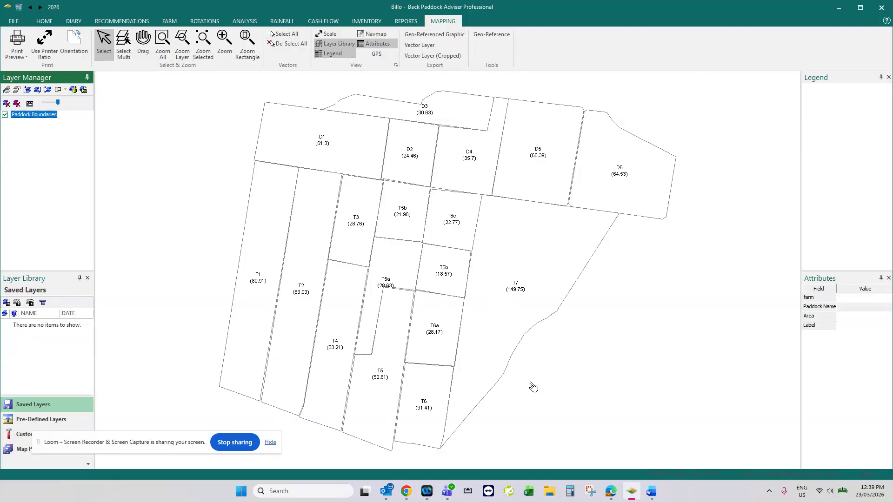
drag(61, 441, 627, 461)
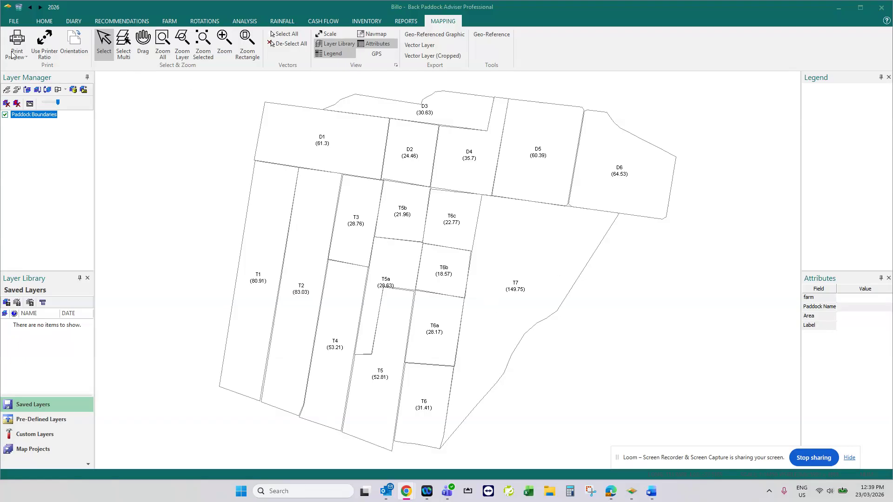
Fit the map page to the printer ratio in landscape orientation and zoom the paddocks to fill it.
click(49, 48)
click(49, 45)
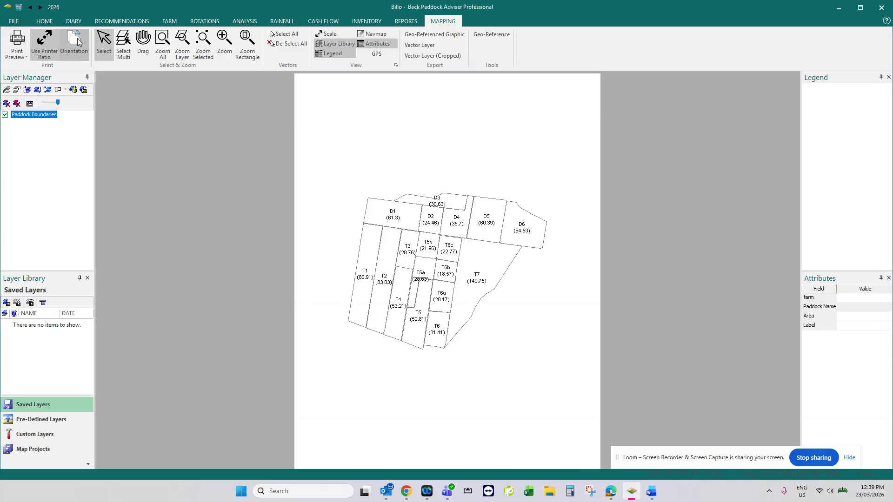
click(81, 56)
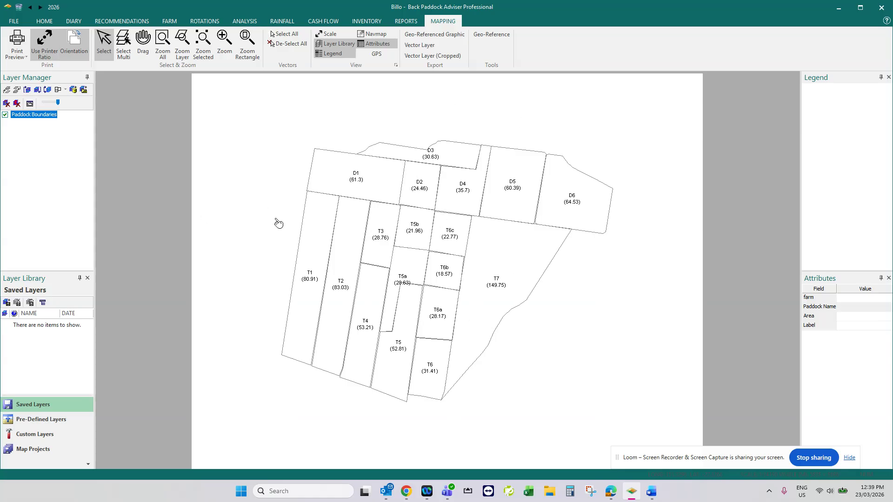
click(161, 38)
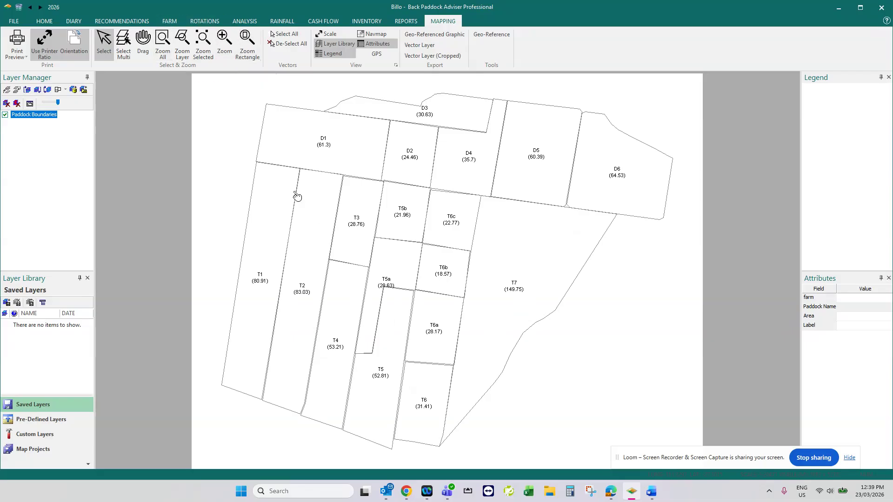
Zoom in on the area around paddocks D4, D5 and D6 with Zoom Rectangle and restore the full map view.
click(250, 53)
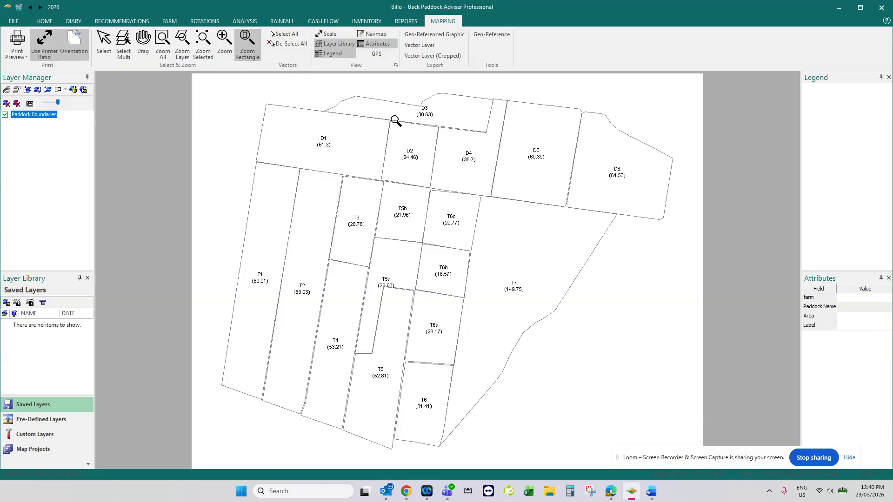
drag(380, 94, 691, 338)
drag(289, 119, 637, 390)
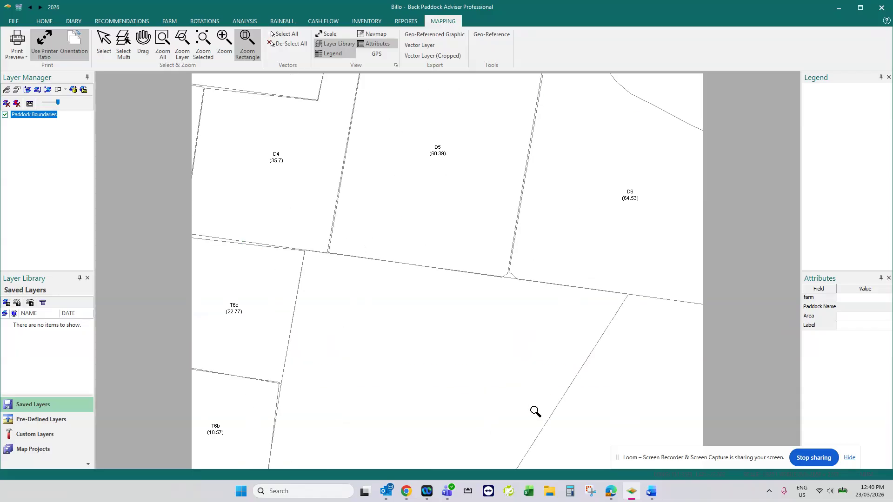
click(162, 44)
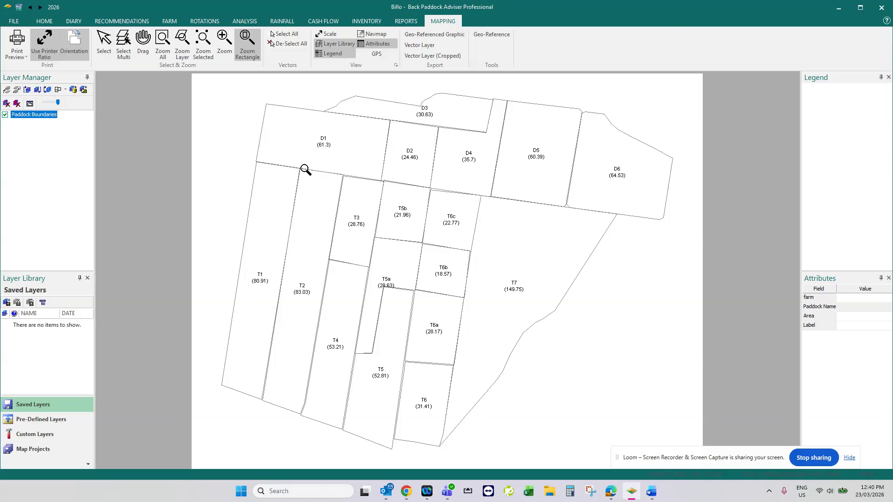
Set the Paddock Boundaries layer's polygon outline to black with a width of 1 and apply it to the map.
click(30, 106)
drag(429, 156, 608, 238)
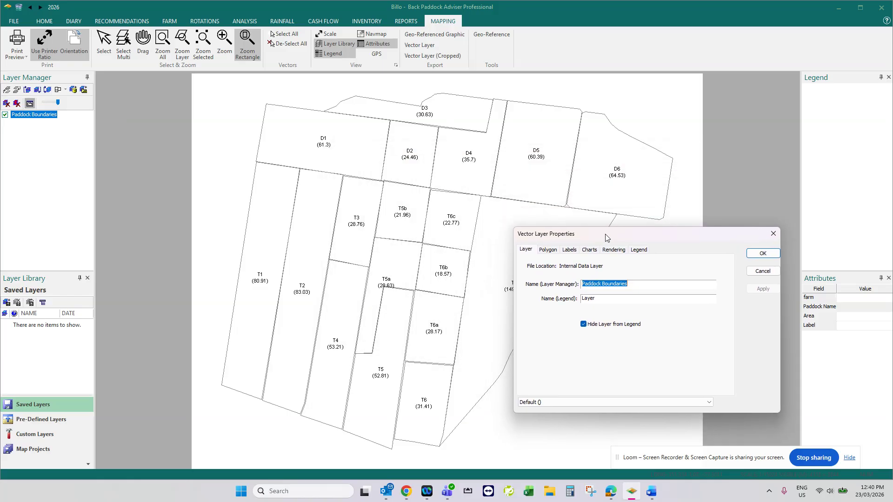
click(549, 251)
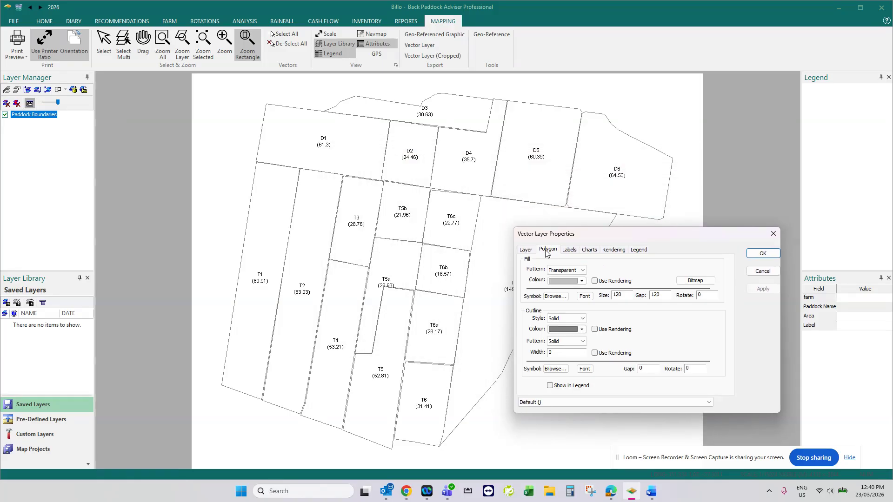
click(582, 330)
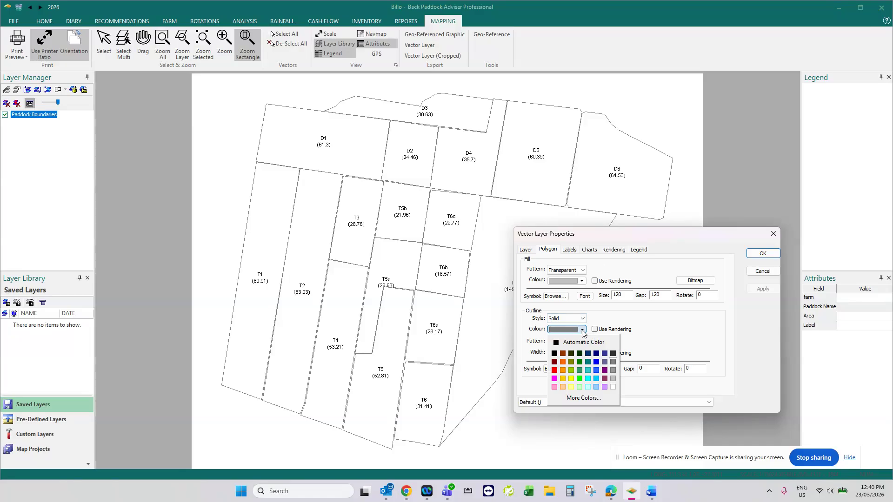
click(555, 353)
key(BackSpace)
text(1)
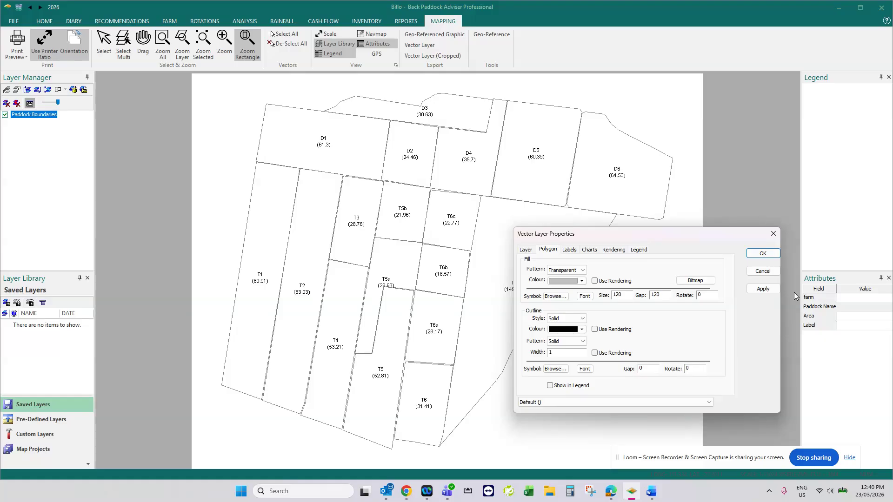
click(763, 289)
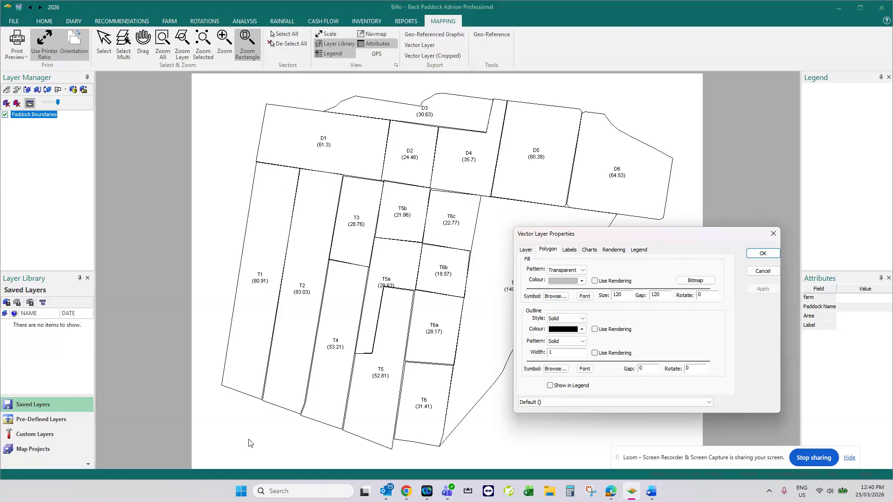
Label the paddocks with the Paddock Name field and apply it to the map.
drag(614, 235, 638, 208)
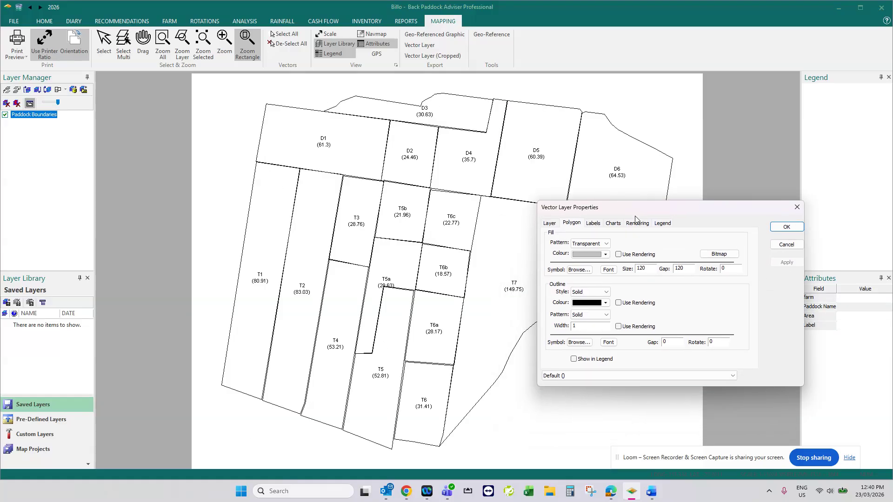
click(598, 225)
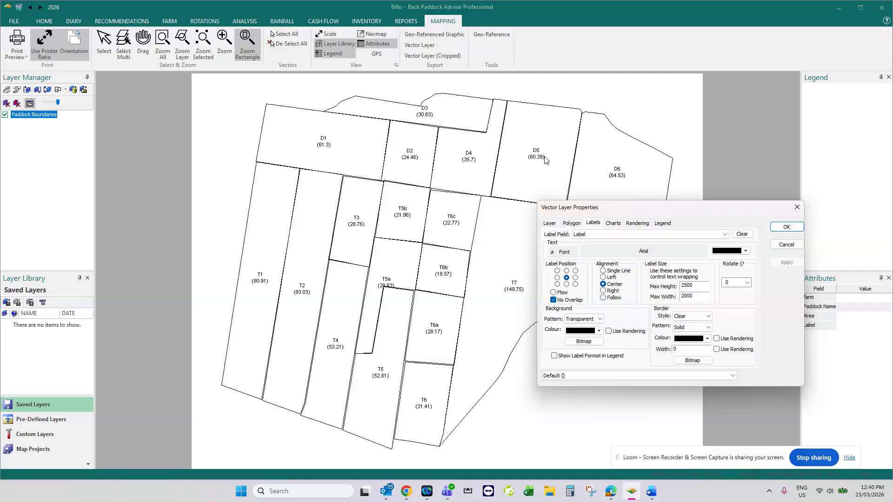
click(598, 235)
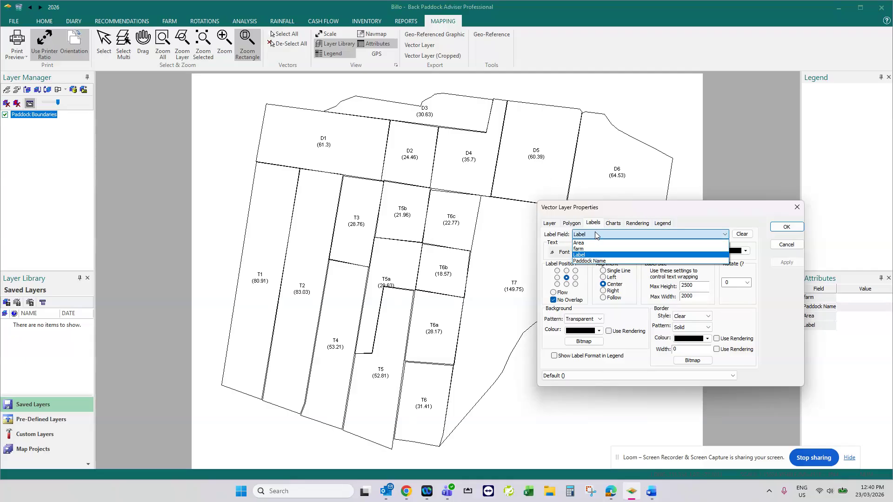
click(589, 261)
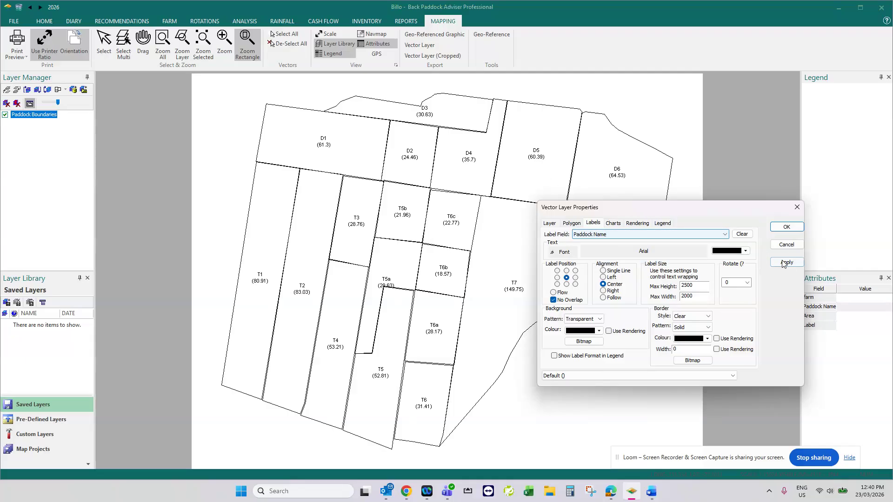
click(784, 262)
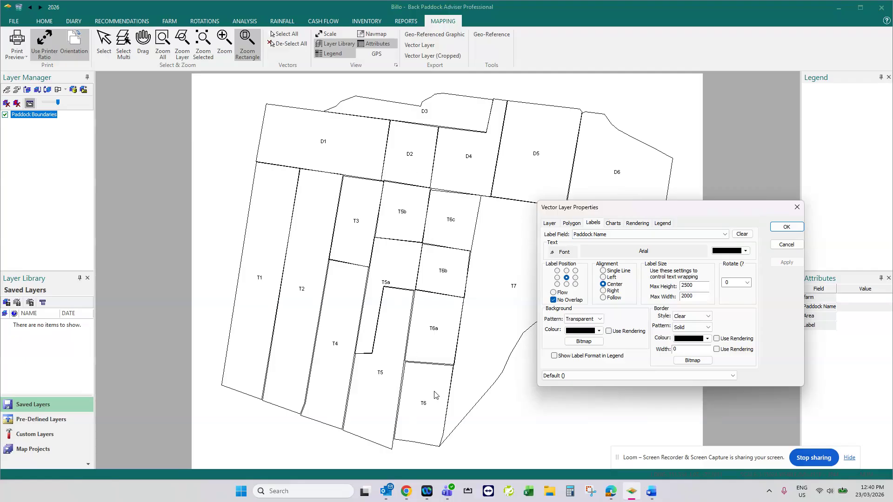
Switch the paddock labels back to the Label field and apply the change.
click(600, 234)
click(585, 256)
click(786, 263)
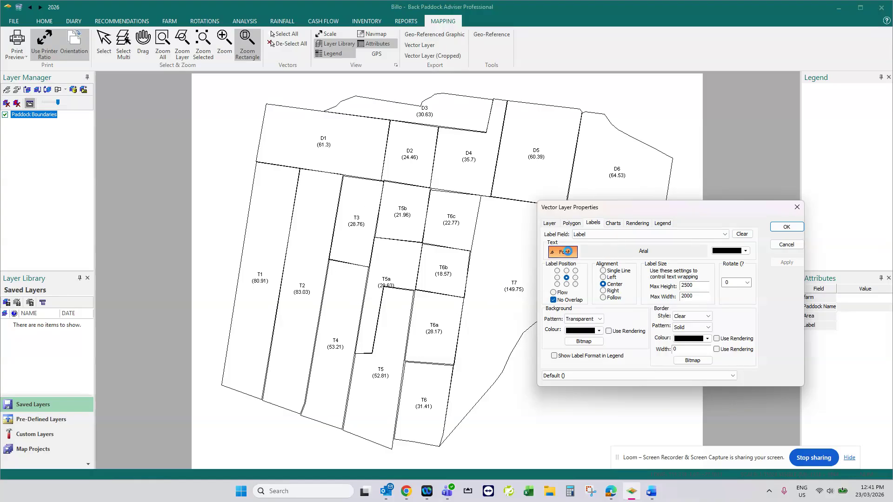
Set the paddock label font to bold, size 10.
click(558, 253)
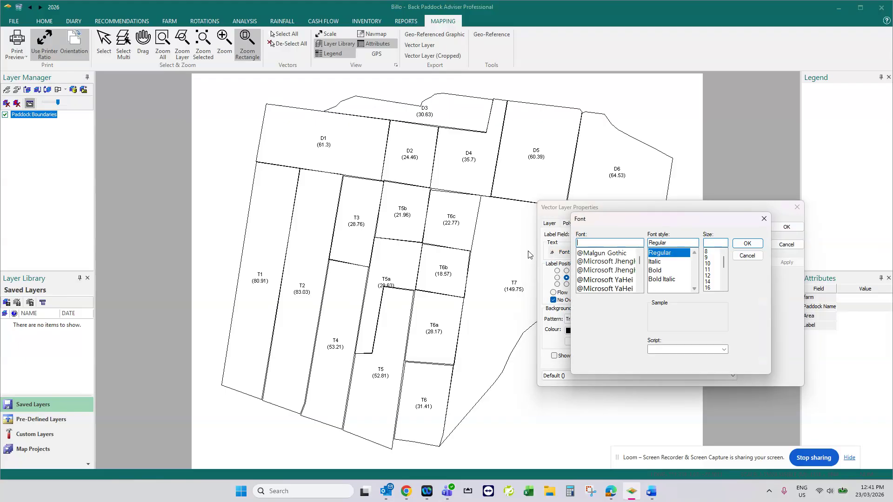
click(709, 263)
click(659, 270)
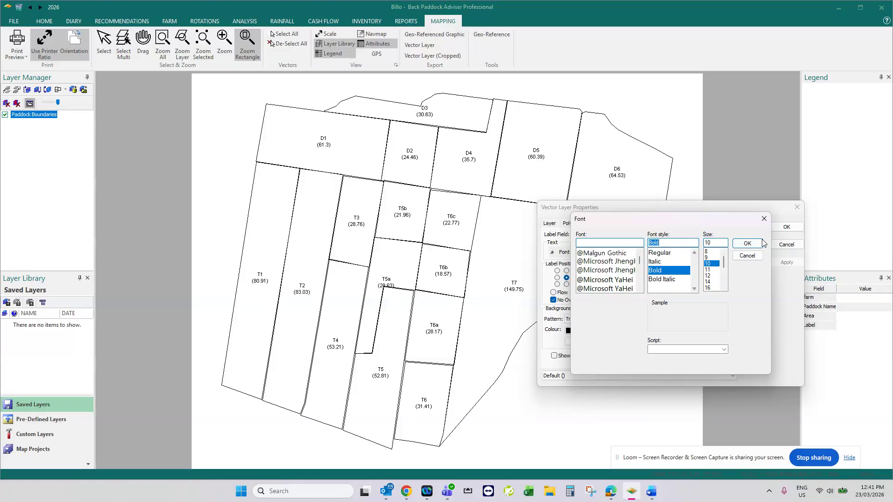
click(748, 243)
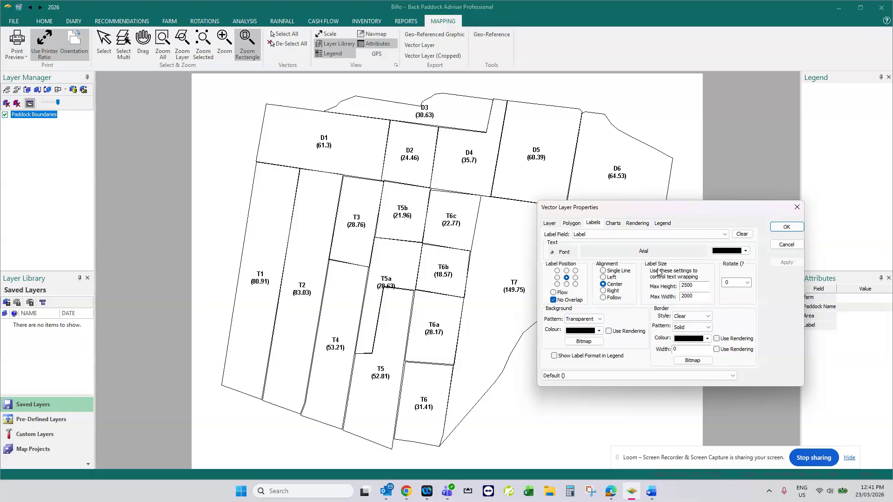
Try a maximum label width of 500 on the paddock labels.
double_click(697, 296)
text(500)
click(787, 262)
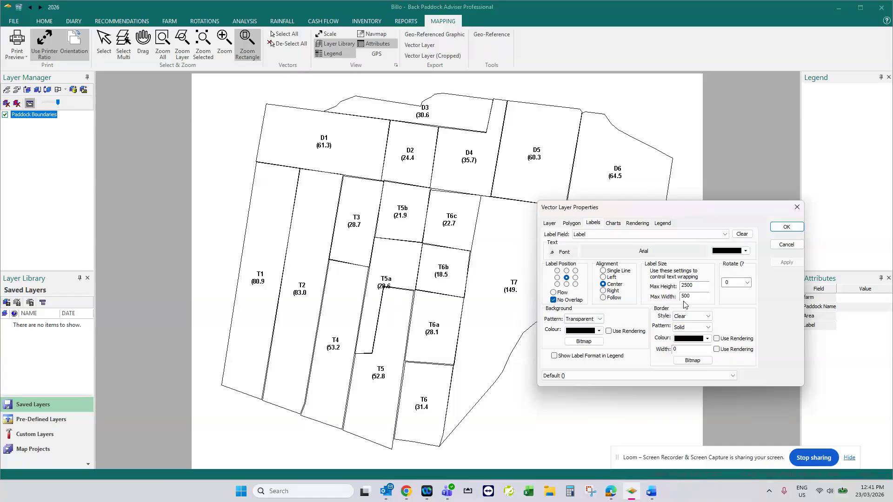
Set the maximum label width to 800, apply it and accept the layer properties.
text(800)
click(780, 264)
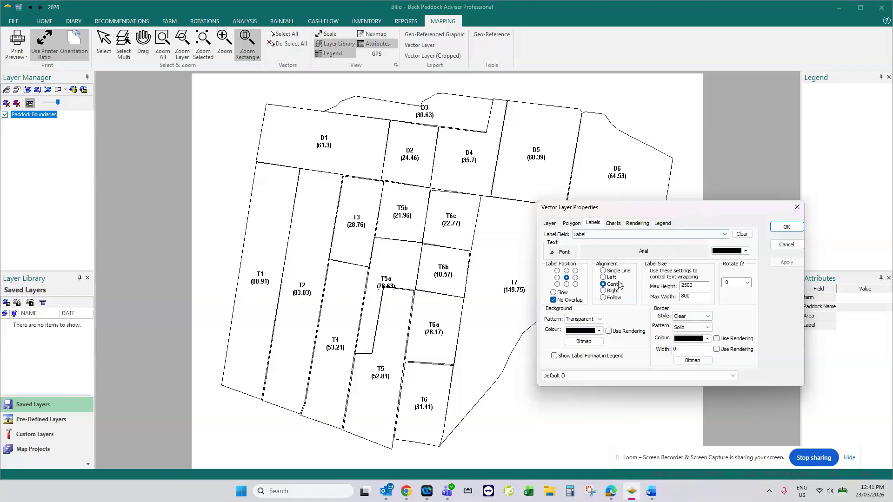
click(787, 227)
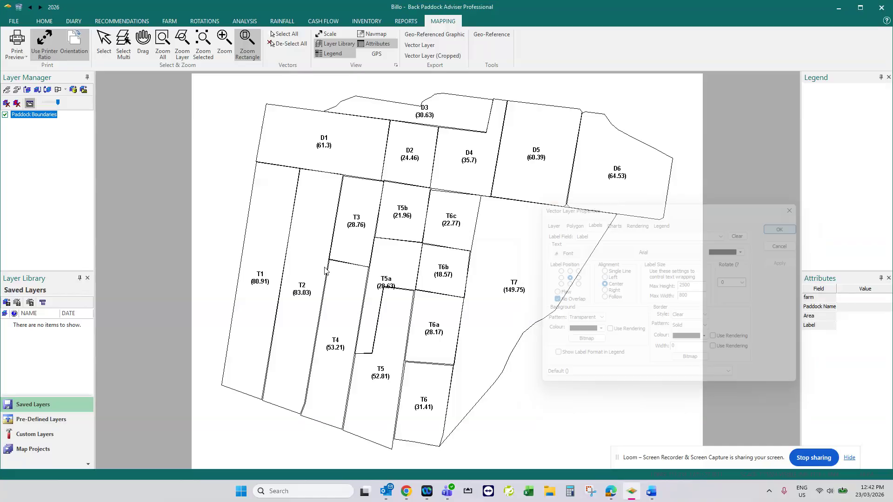
Open the map's print preview and check the Export to PDF save dialog without saving a file.
click(17, 41)
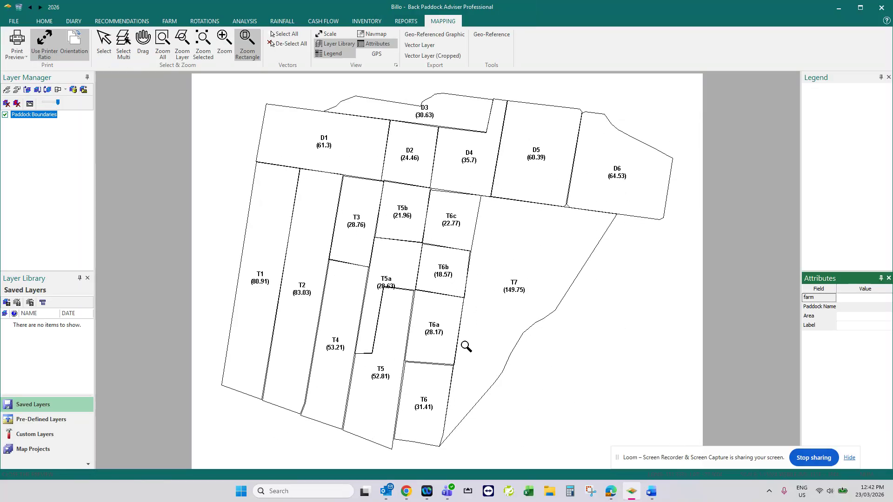
click(14, 57)
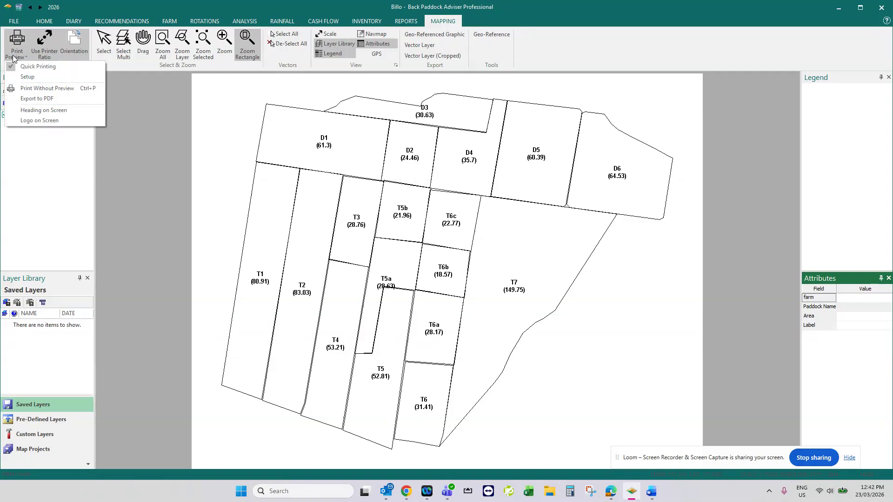
click(31, 103)
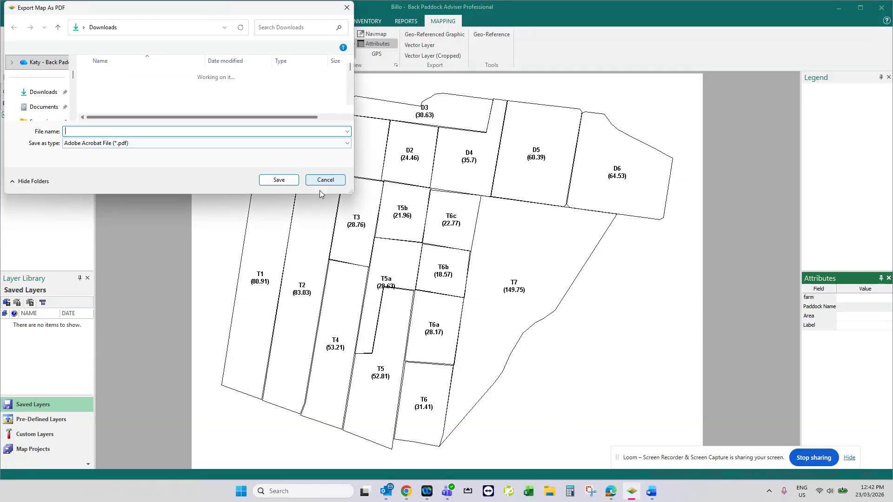
click(325, 180)
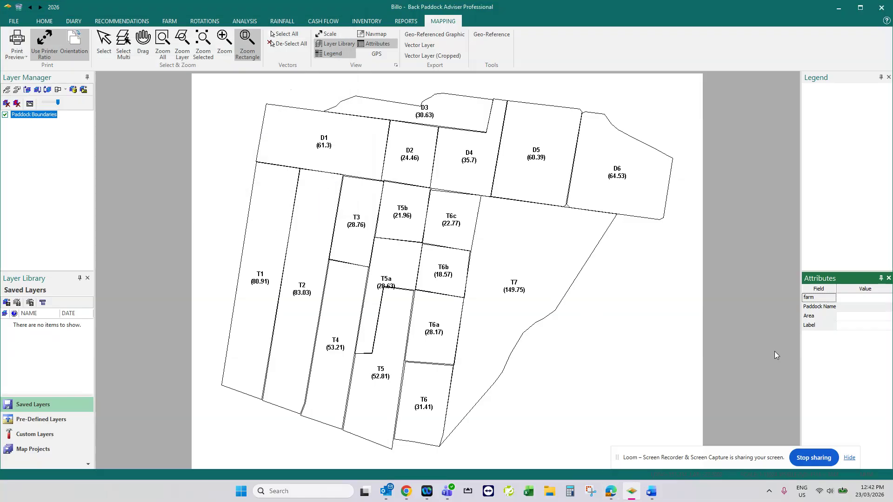
Switch from Zoom Rectangle to the Select tool and pick a blank spot on the map page.
click(104, 44)
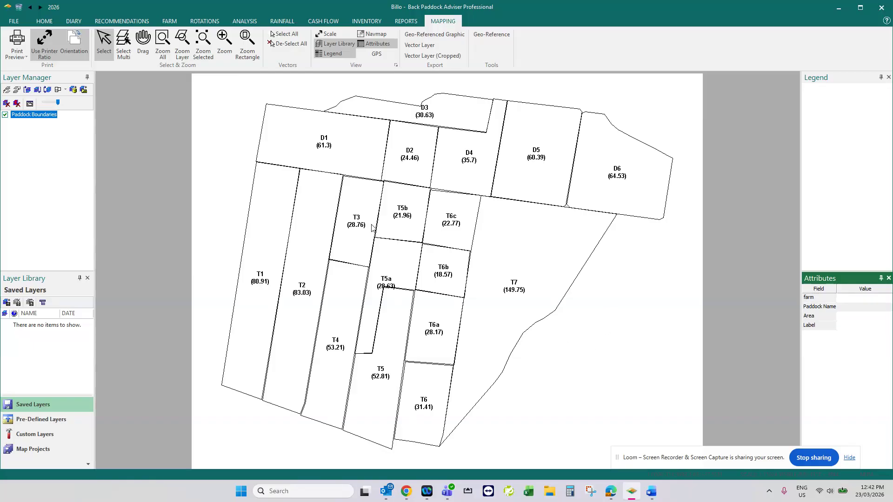
click(231, 95)
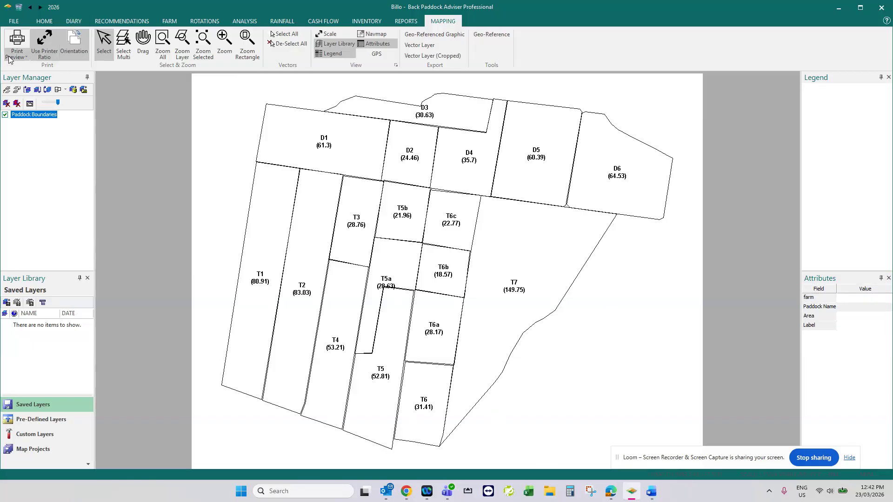